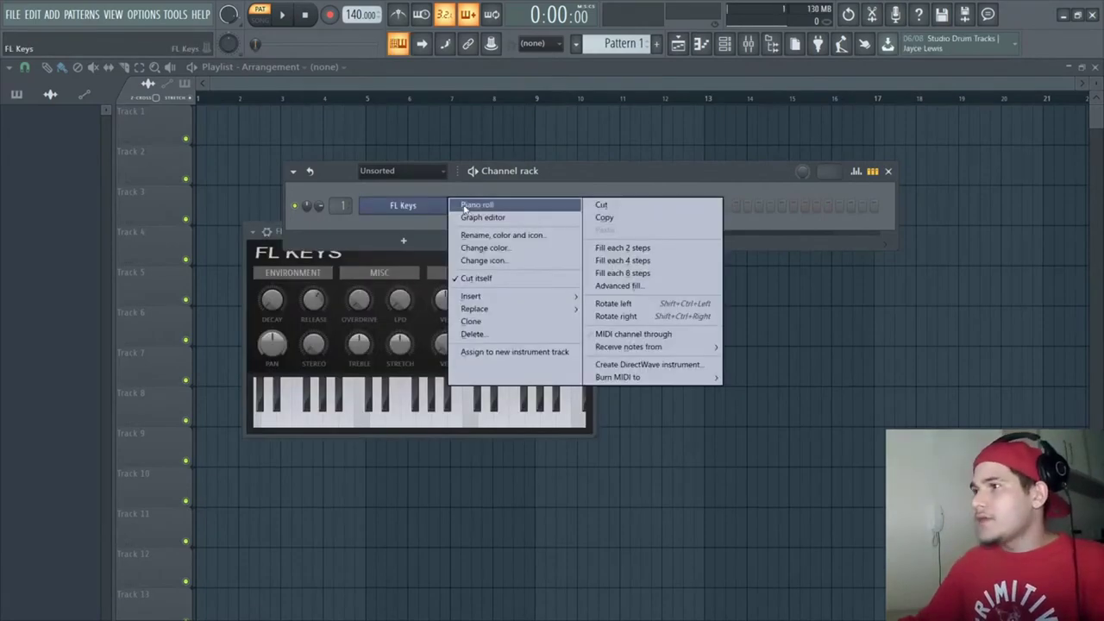
# - Open the FL Keys piano roll and highlight the Minor Natural (Aeolian) scale on its grid
pyautogui.click(479, 207)
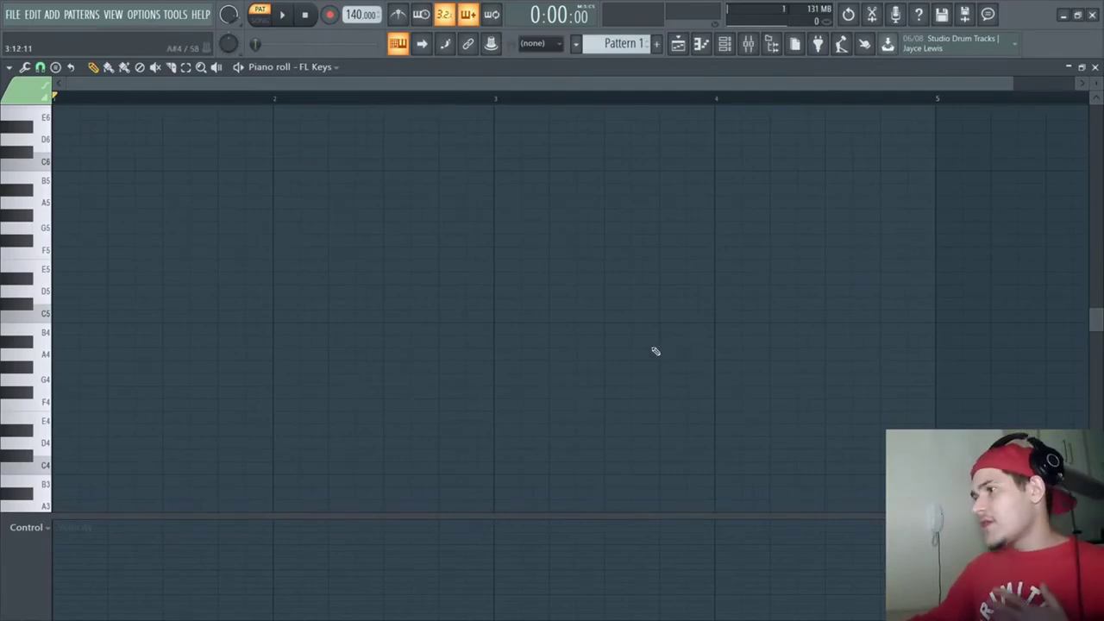
pyautogui.click(10, 69)
pyautogui.moveTo(35, 147)
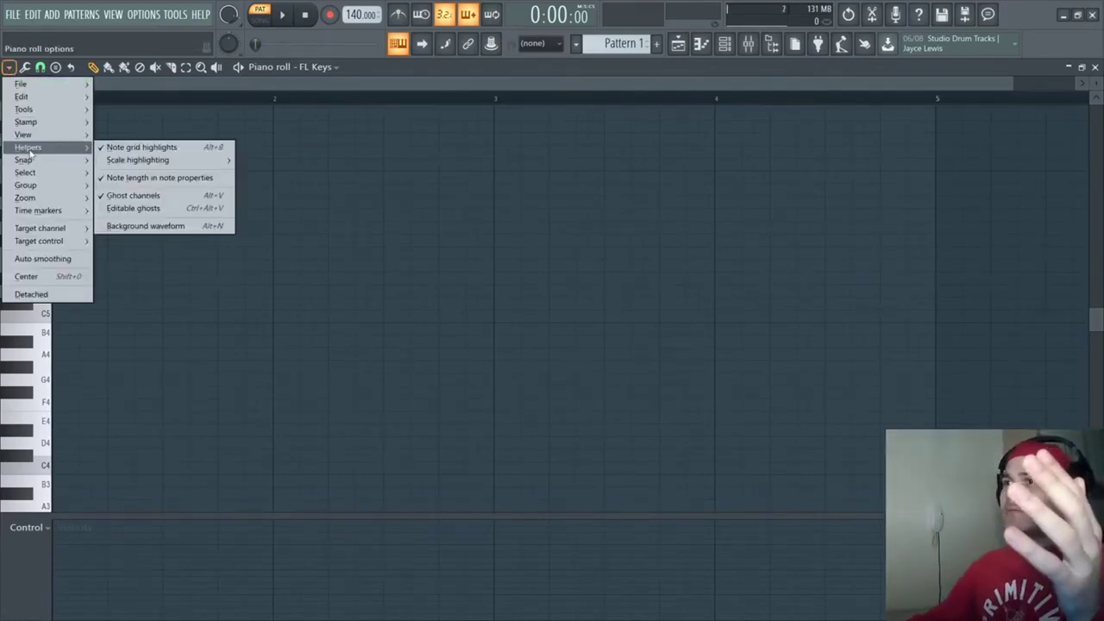
pyautogui.moveTo(161, 167)
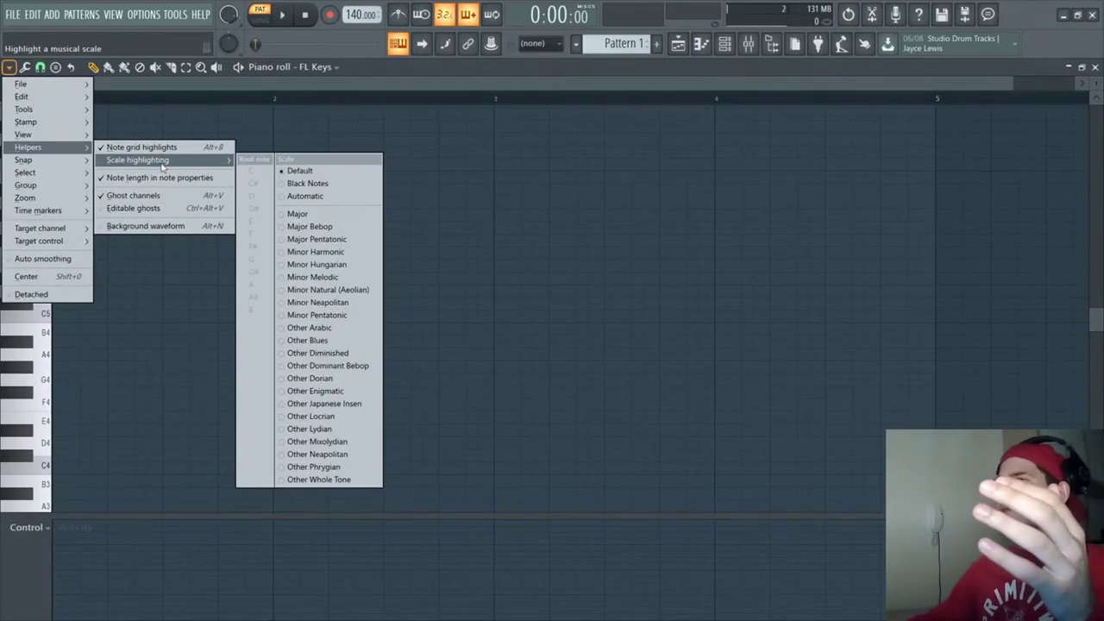
pyautogui.click(327, 290)
pyautogui.scroll(-2, 175, 443)
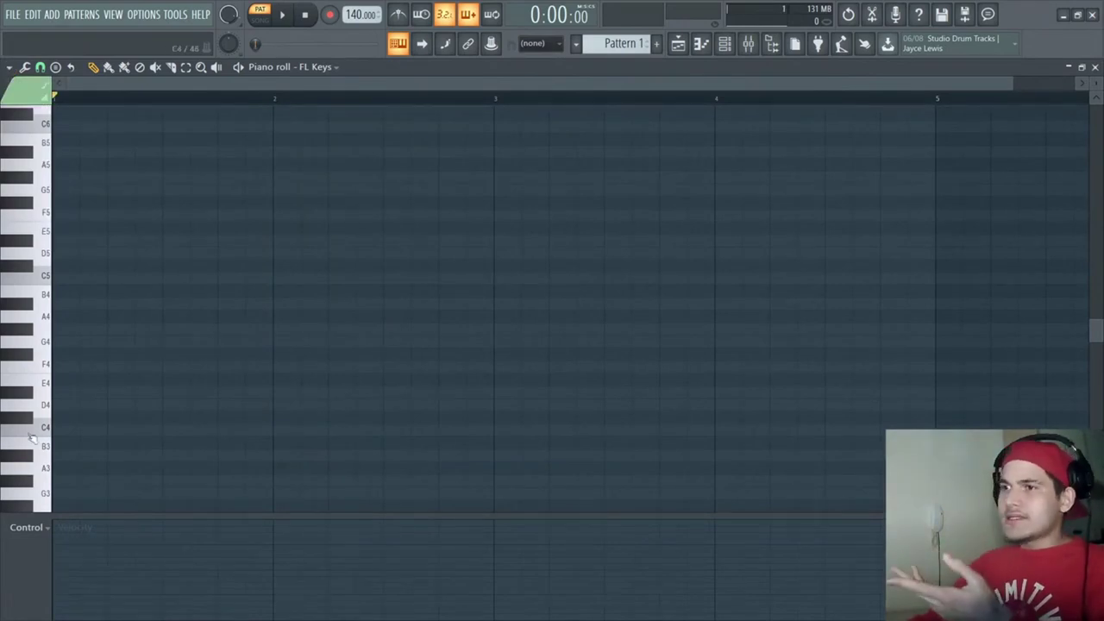
# - Set the root note of the highlighted scale to D#
pyautogui.click(10, 67)
pyautogui.moveTo(28, 147)
pyautogui.moveTo(138, 159)
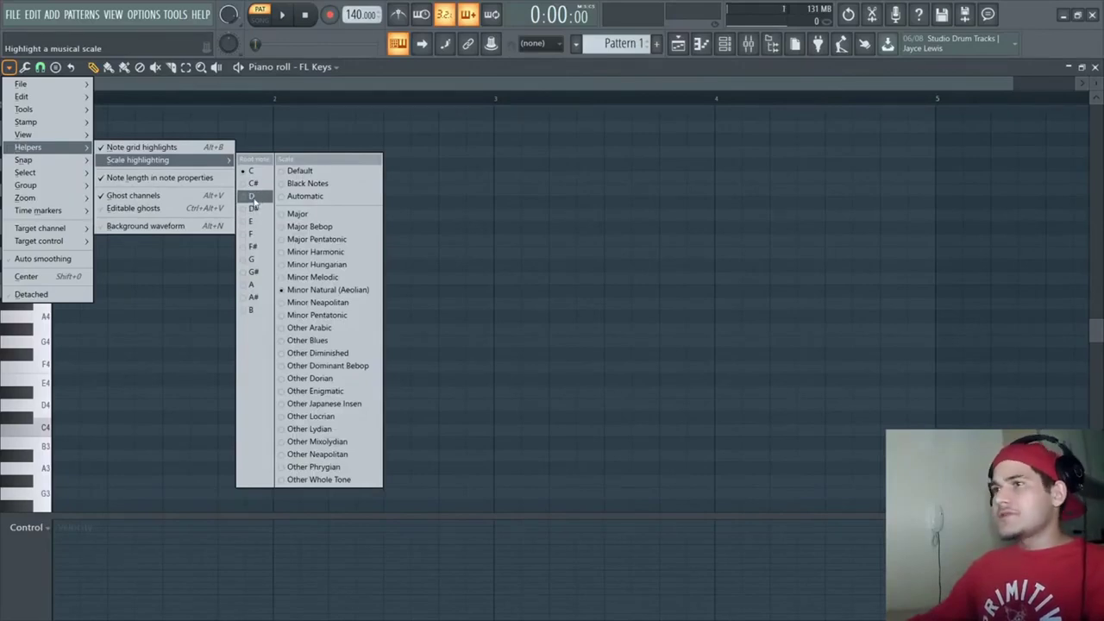
pyautogui.click(255, 214)
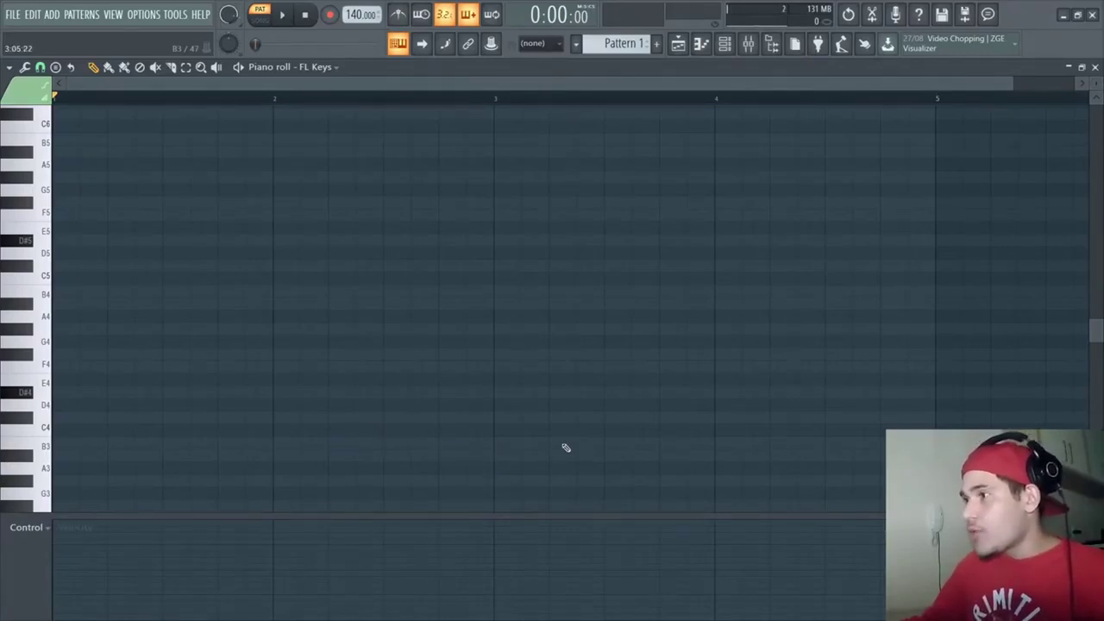
# - Fill bar 1 with four consecutive one-beat notes: D#4, C#4, F#4 and A#4
pyautogui.click(63, 395)
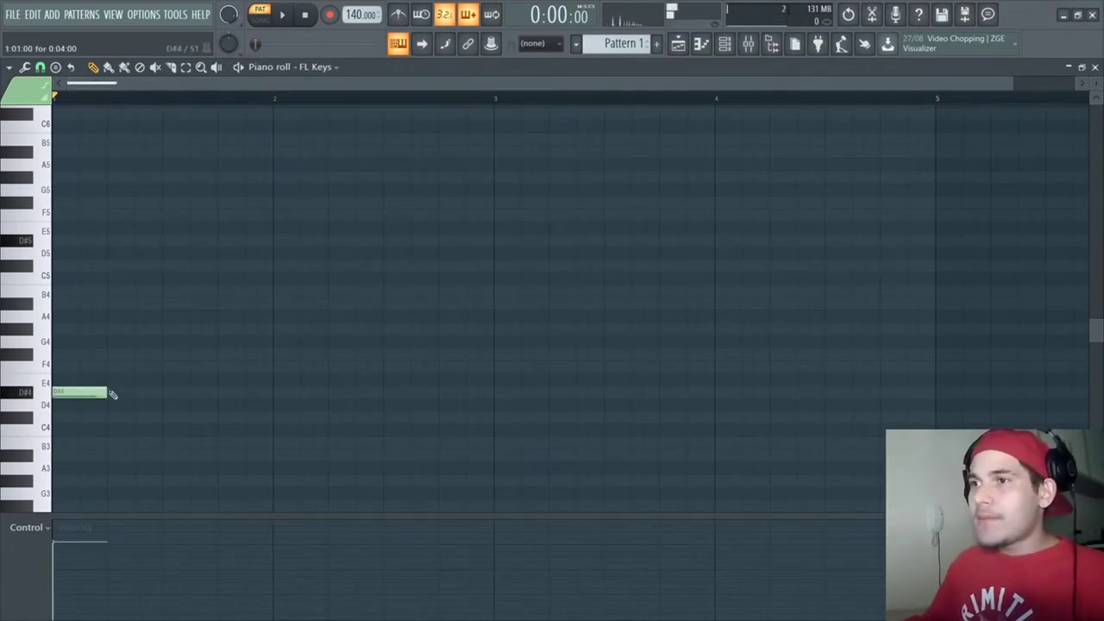
pyautogui.click(112, 419)
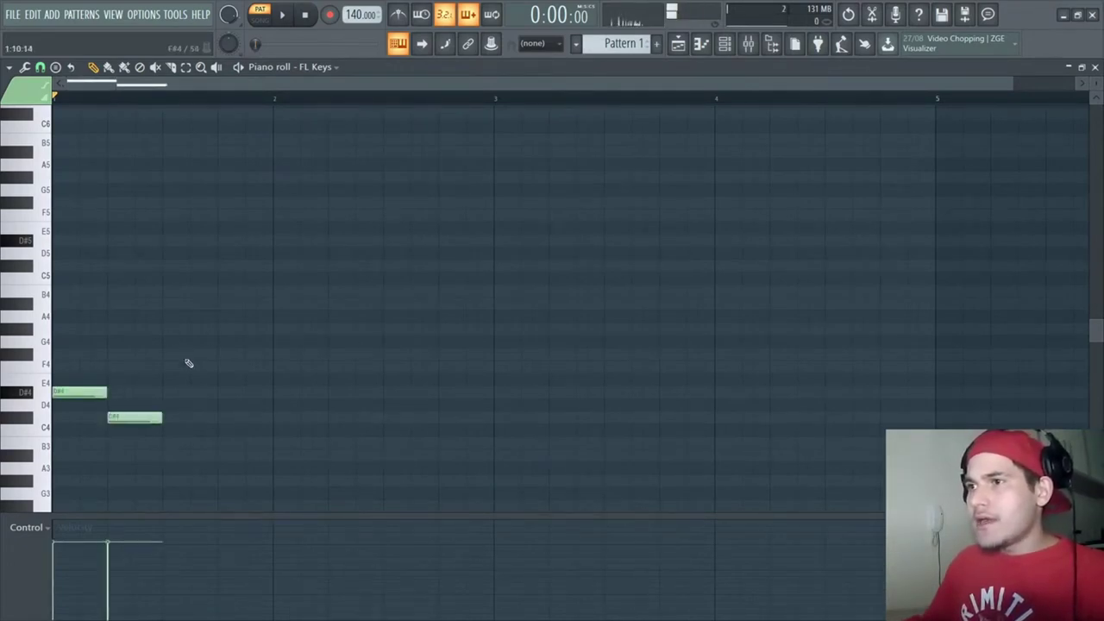
pyautogui.click(169, 354)
pyautogui.click(222, 368)
pyautogui.rightClick(231, 372)
pyautogui.click(227, 329)
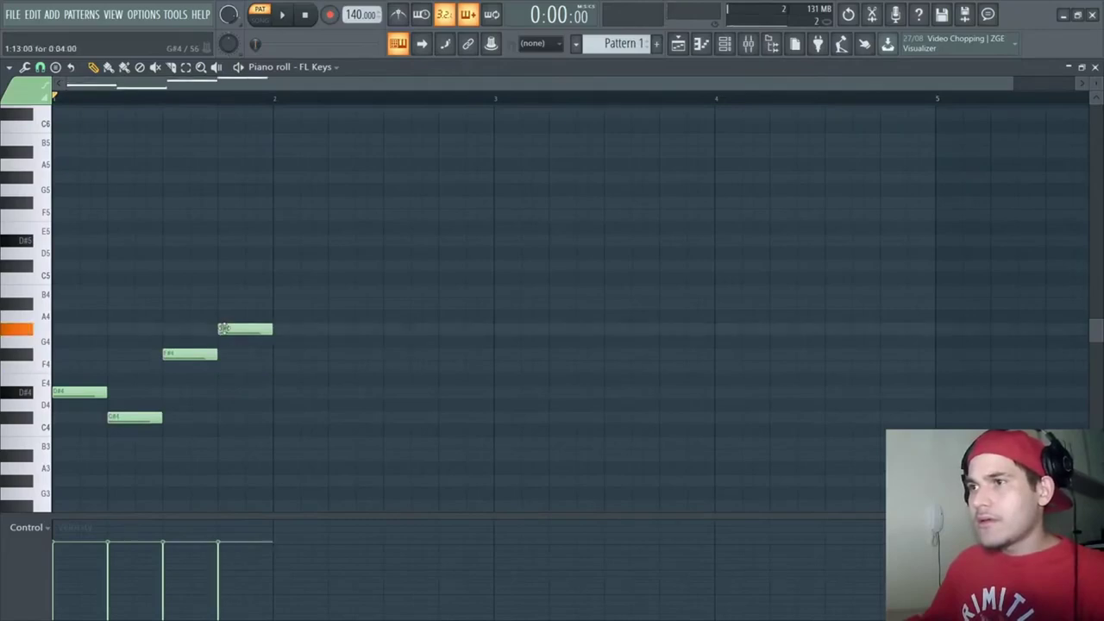
pyautogui.rightClick(248, 333)
pyautogui.click(228, 304)
pyautogui.rightClick(241, 302)
pyautogui.click(233, 303)
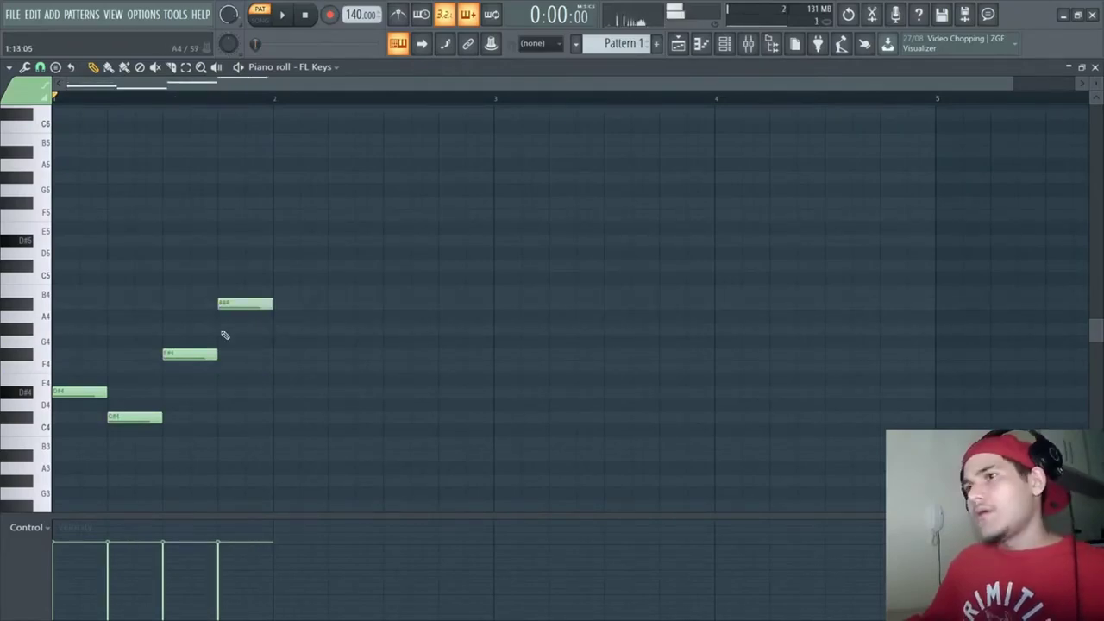
# - Play the one-bar phrase and raise its second note to F4
pyautogui.moveTo(262, 259); pyautogui.dragTo(54, 482)
pyautogui.click(471, 282)
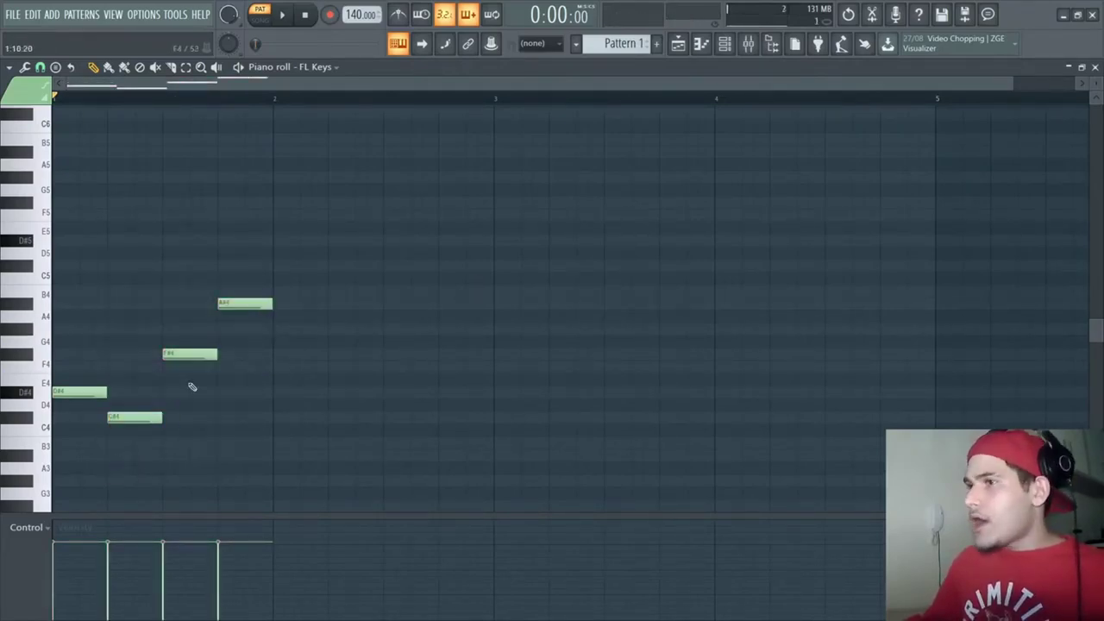
pyautogui.press('space')
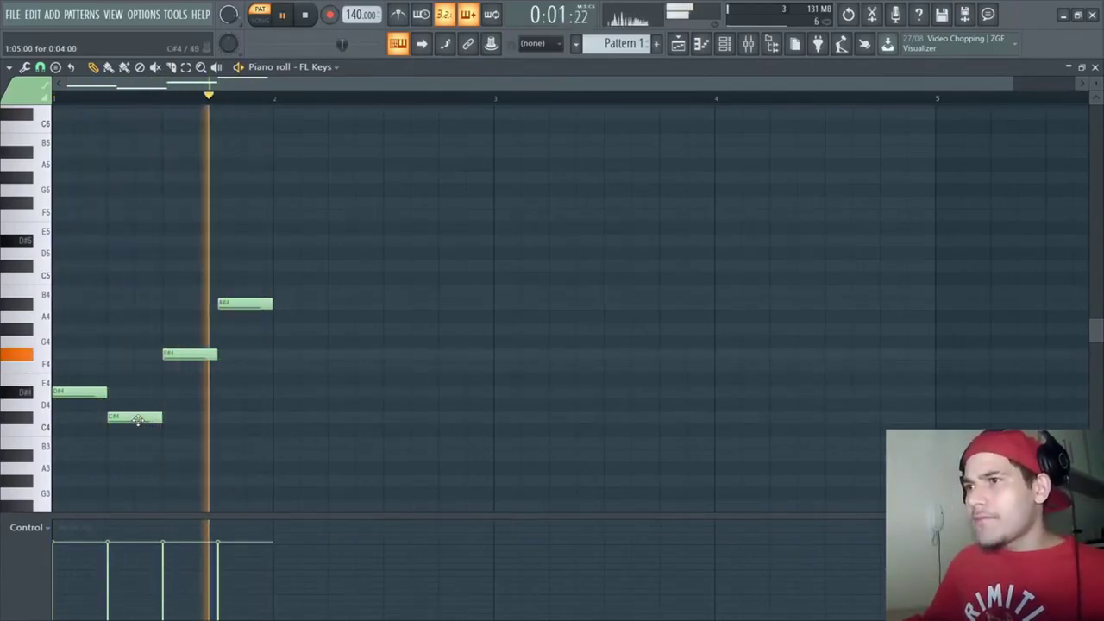
pyautogui.moveTo(137, 419); pyautogui.dragTo(144, 371)
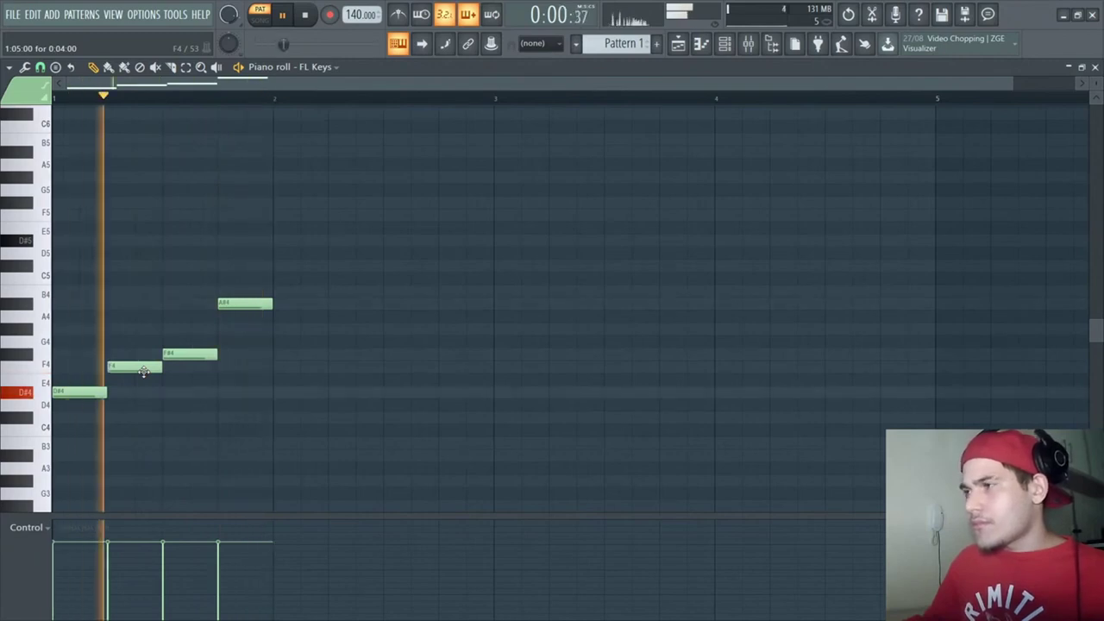
pyautogui.press('space')
# - Add one-beat notes B4, A#4, G#4 and A#4 across bar 2 and listen to the two-bar melody
pyautogui.click(286, 291)
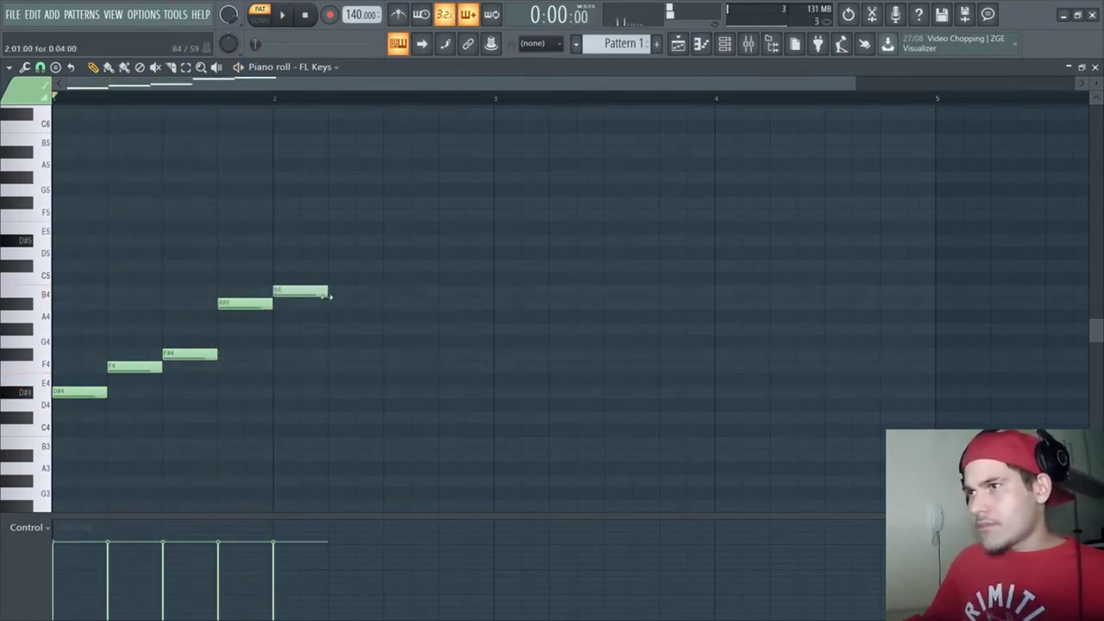
pyautogui.click(336, 303)
pyautogui.click(389, 329)
pyautogui.click(444, 303)
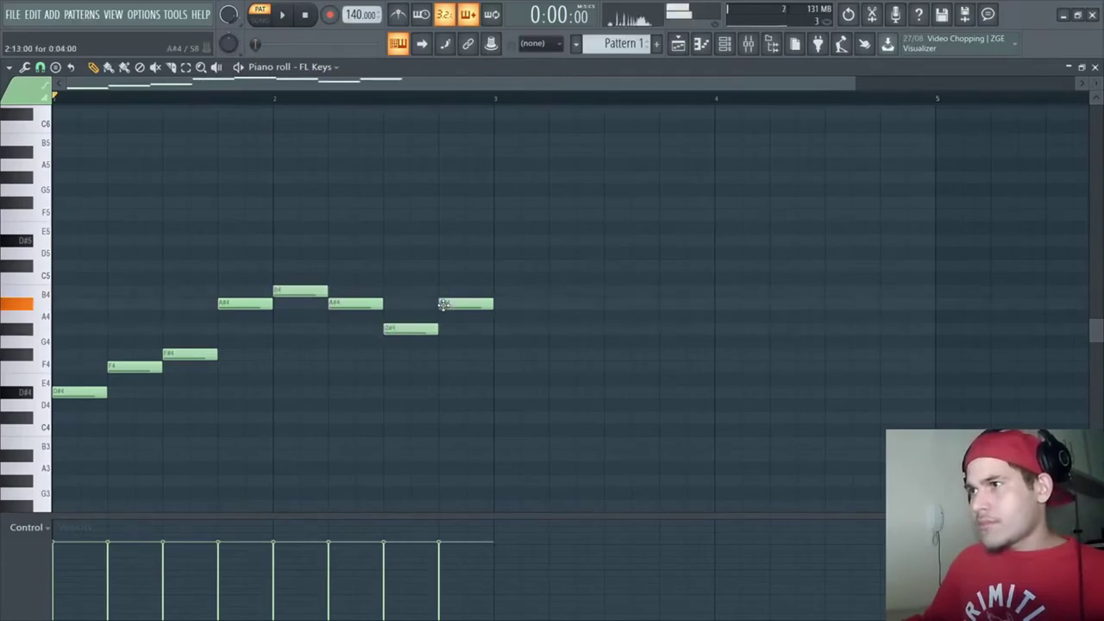
pyautogui.press('space')
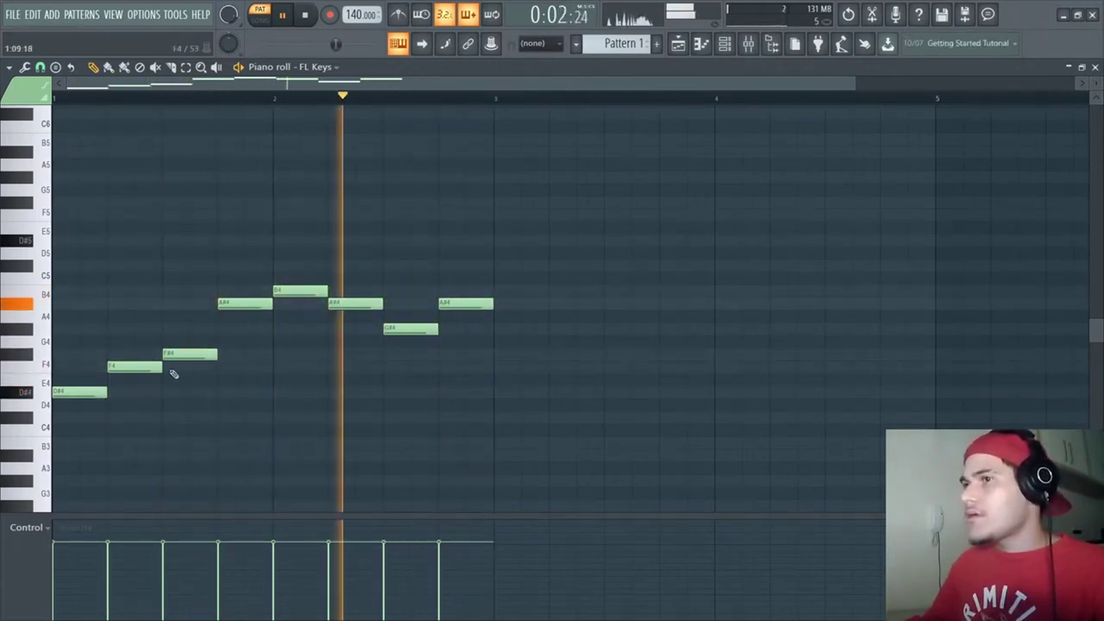
pyautogui.press('space')
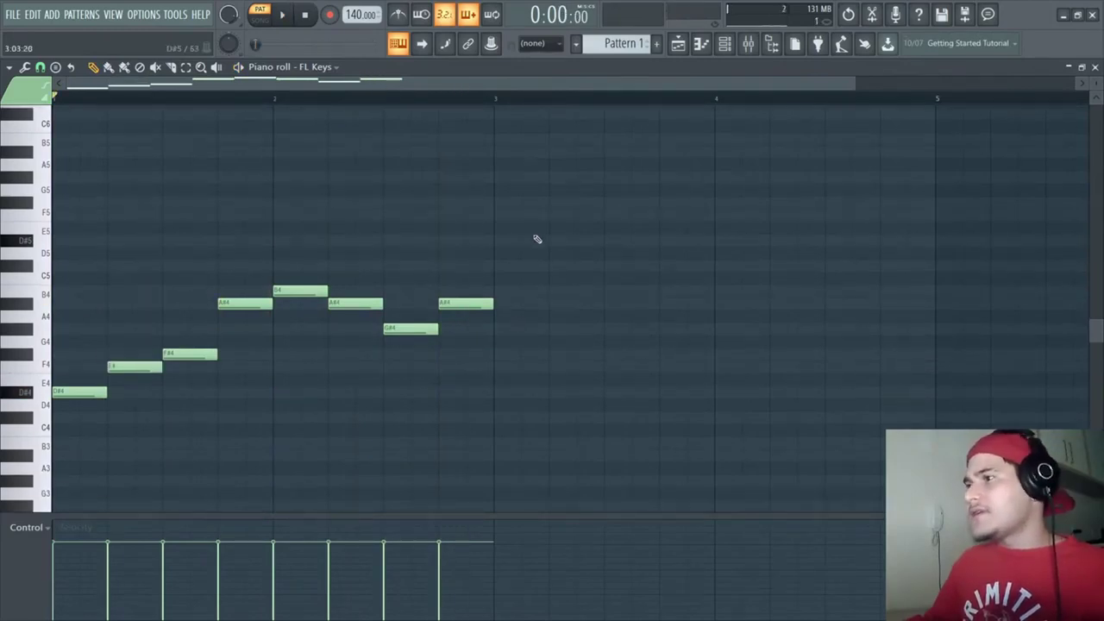
pyautogui.moveTo(528, 222); pyautogui.dragTo(3, 589)
pyautogui.scroll(1, 414, 228)
pyautogui.keyDown('ctrl'); pyautogui.click(416, 229); pyautogui.keyUp('ctrl')
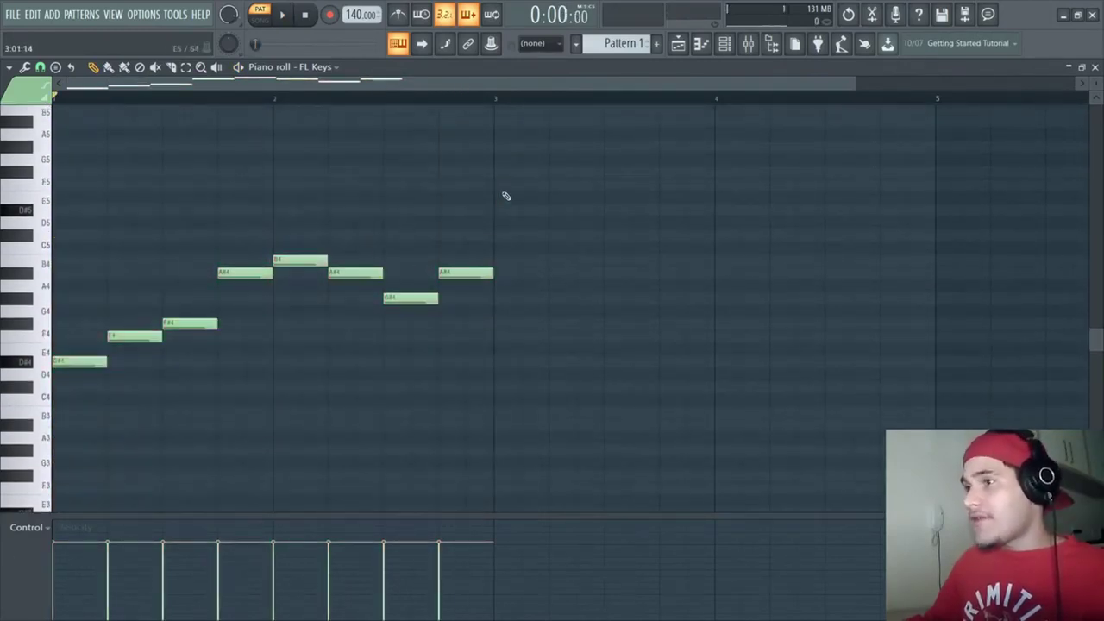
pyautogui.moveTo(502, 179); pyautogui.dragTo(84, 502)
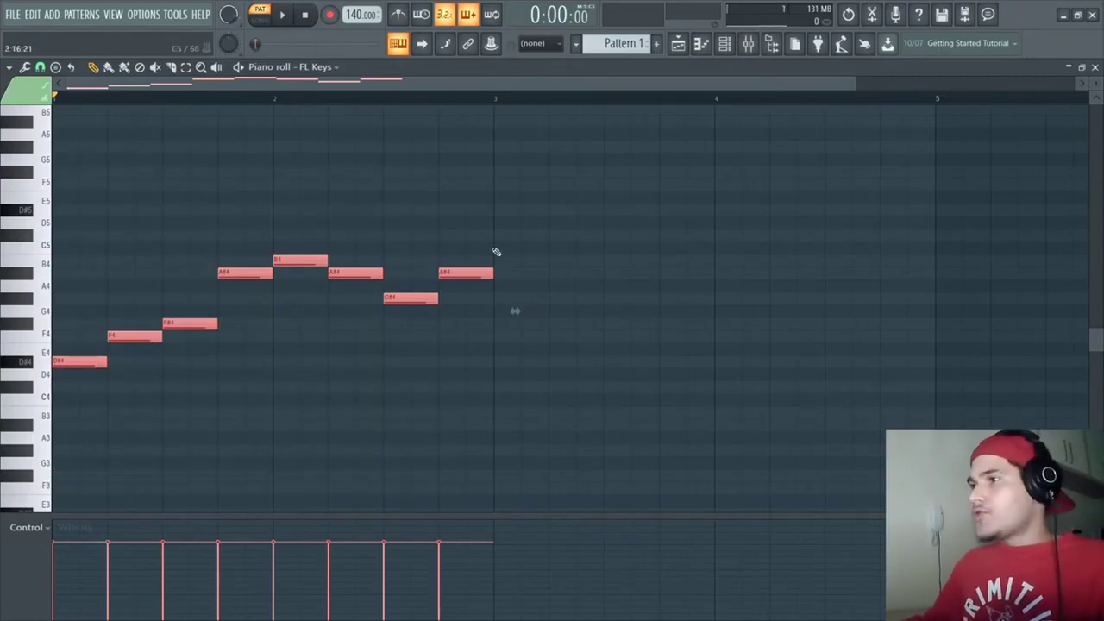
pyautogui.keyDown('ctrl'); pyautogui.click(562, 201); pyautogui.keyUp('ctrl')
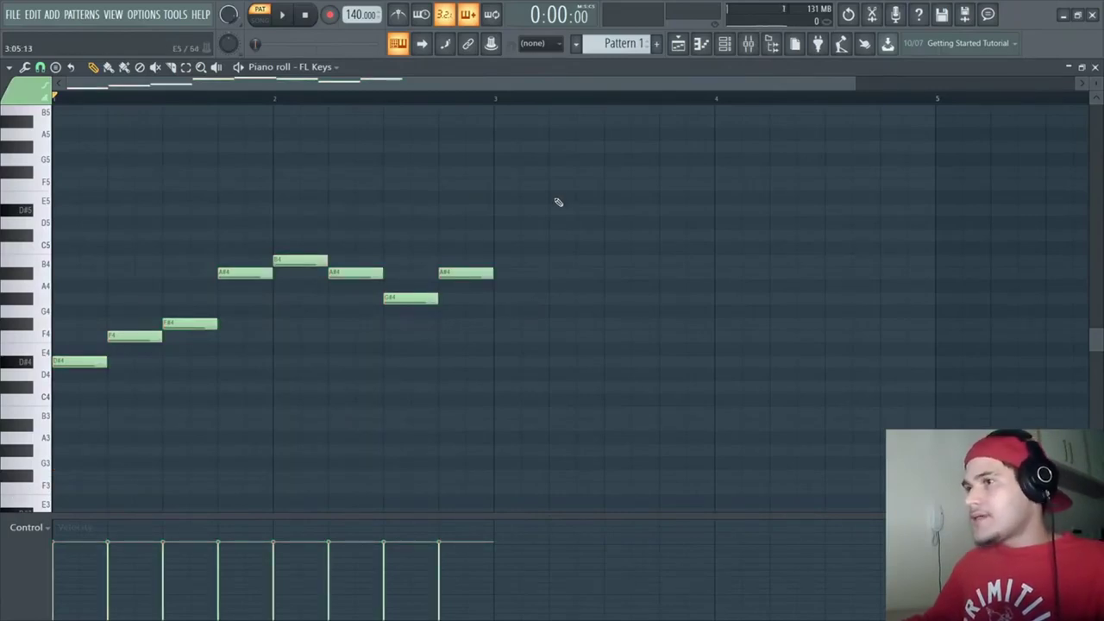
# - Select the whole two-bar melody and duplicate it into bars 3 and 4
pyautogui.moveTo(539, 192); pyautogui.dragTo(86, 440)
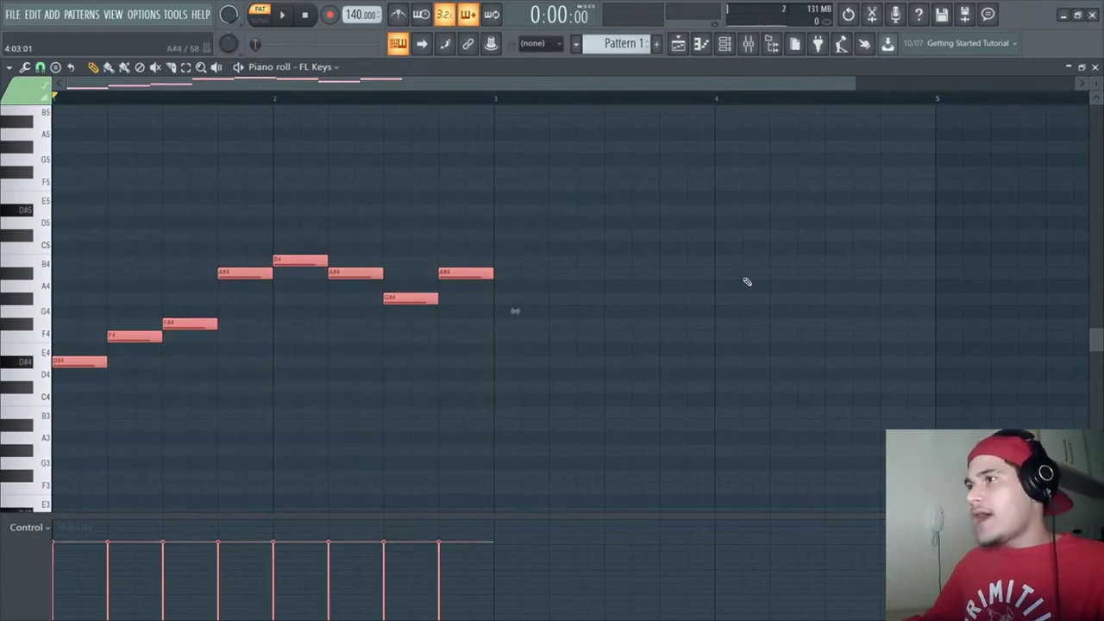
pyautogui.hotkey('ctrl', 'b')
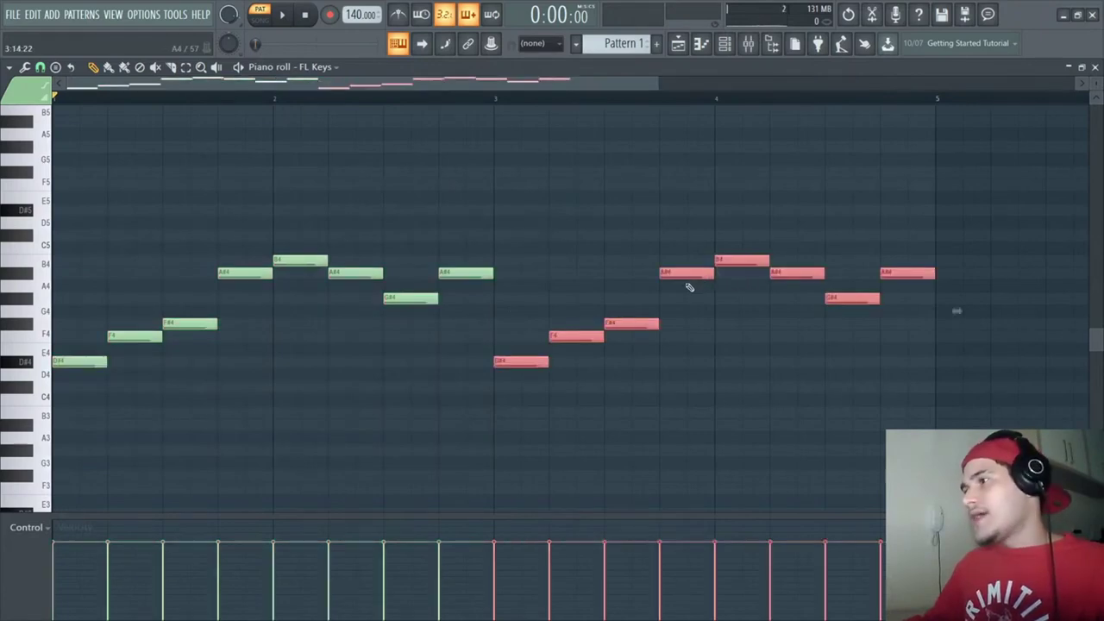
pyautogui.keyDown('ctrl'); pyautogui.click(752, 187); pyautogui.keyUp('ctrl')
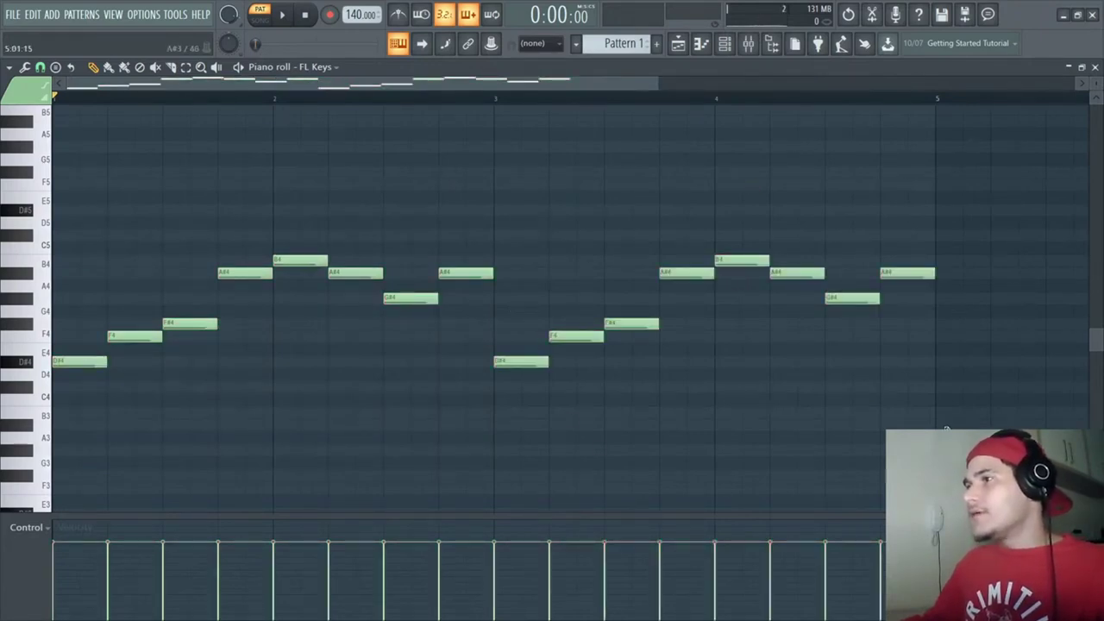
# - Play the four-bar melody from the start to hear how it repeats
pyautogui.moveTo(493, 216); pyautogui.dragTo(34, 455)
pyautogui.keyDown('ctrl'); pyautogui.click(611, 176); pyautogui.keyUp('ctrl')
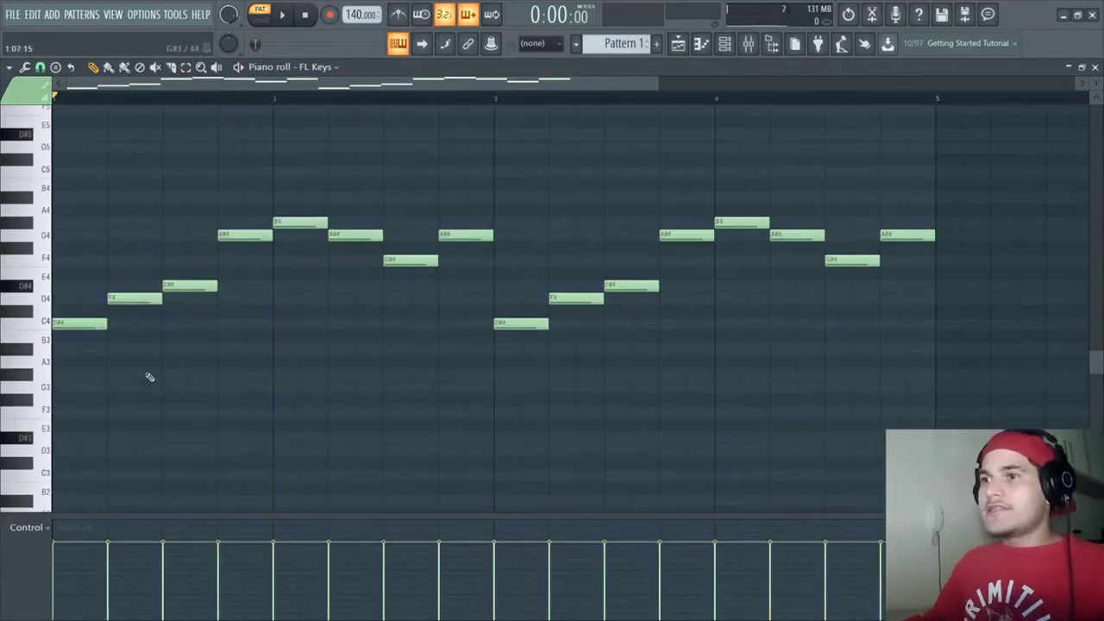
pyautogui.press('space')
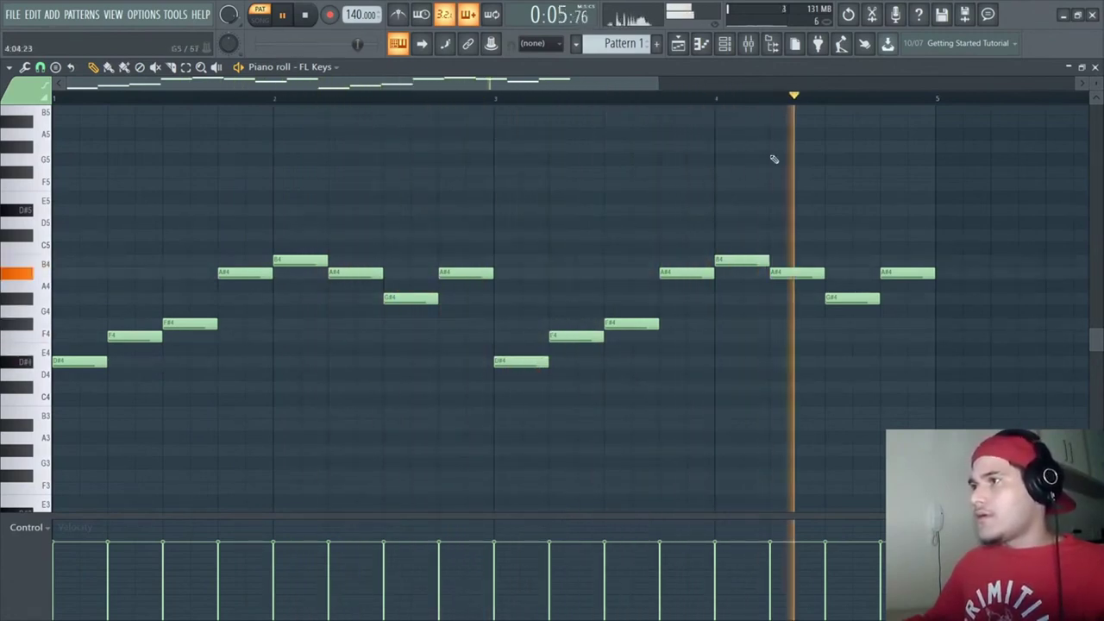
pyautogui.press('space')
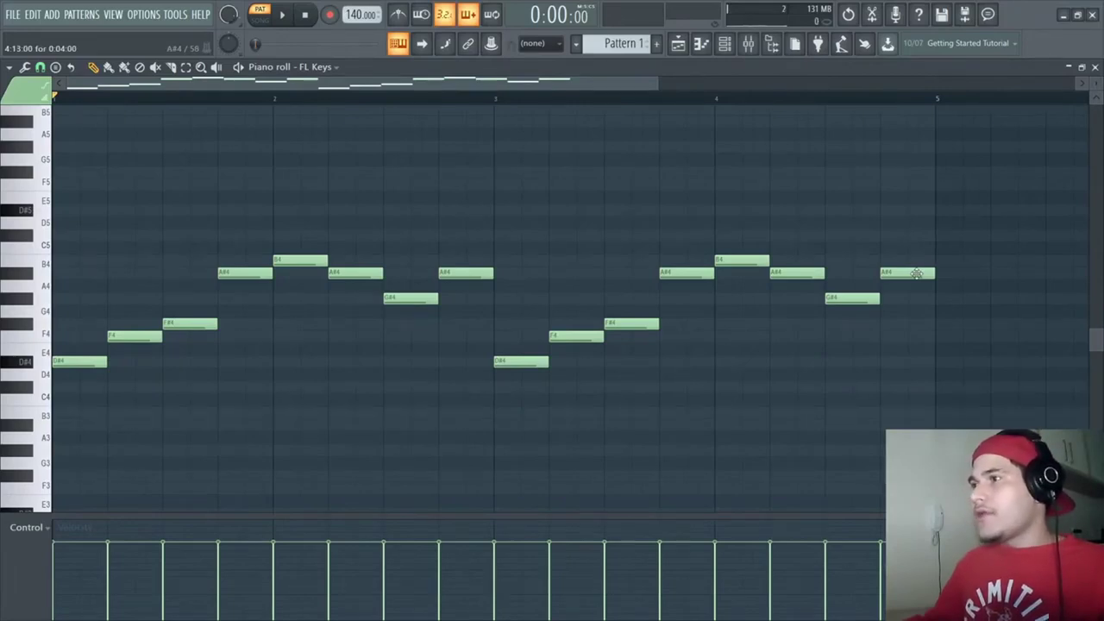
# - Change the final note of bar 4 to C#4 and play the pattern from the start
pyautogui.moveTo(916, 274); pyautogui.dragTo(917, 234)
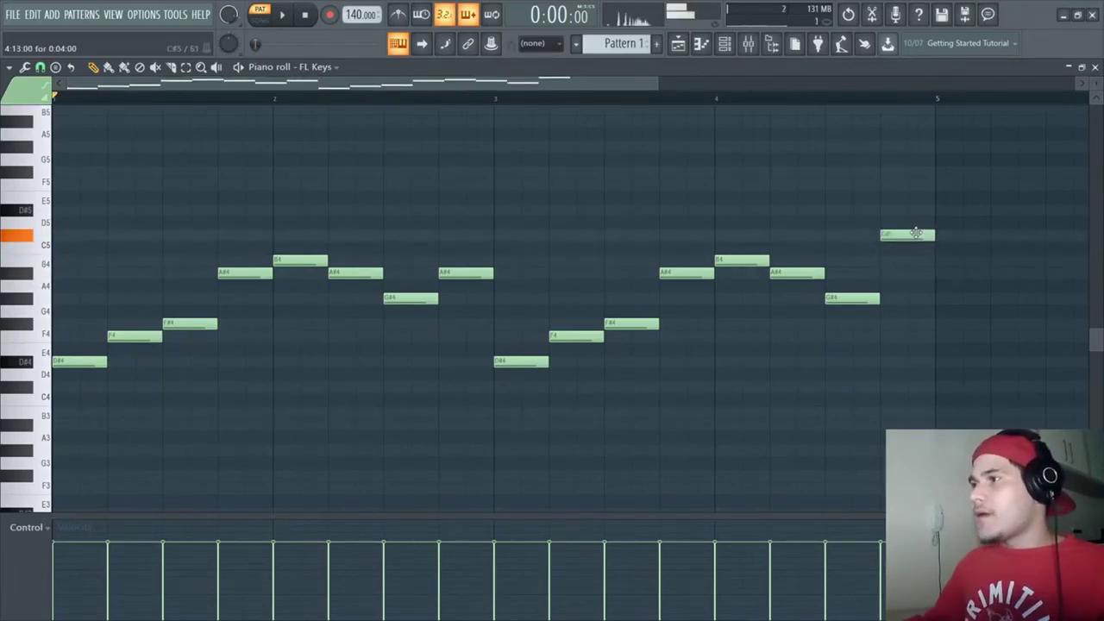
pyautogui.hotkey('ctrl', 'Down')
pyautogui.press('space')
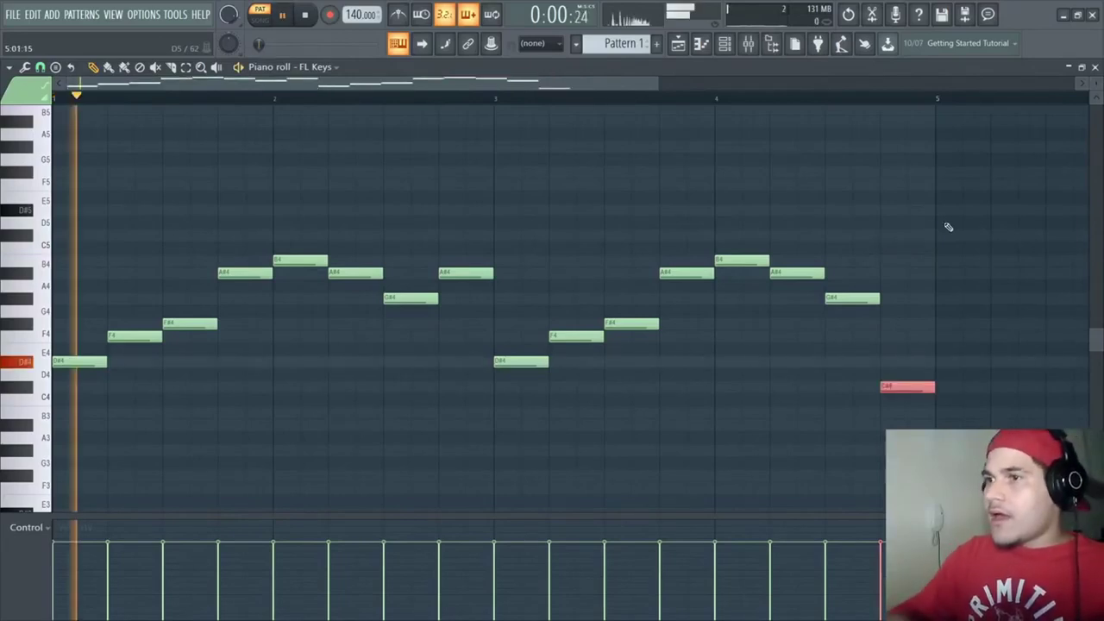